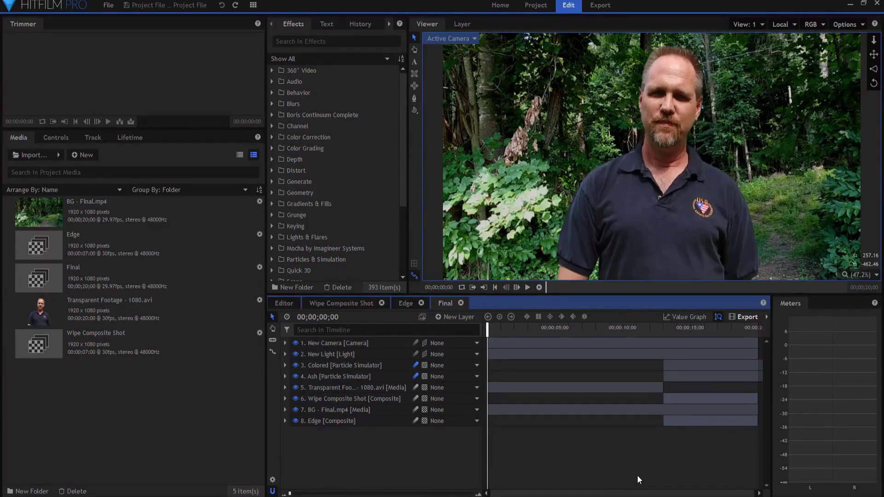
Compare the Colored and Ash particle layers by selecting each in turn
click(335, 367)
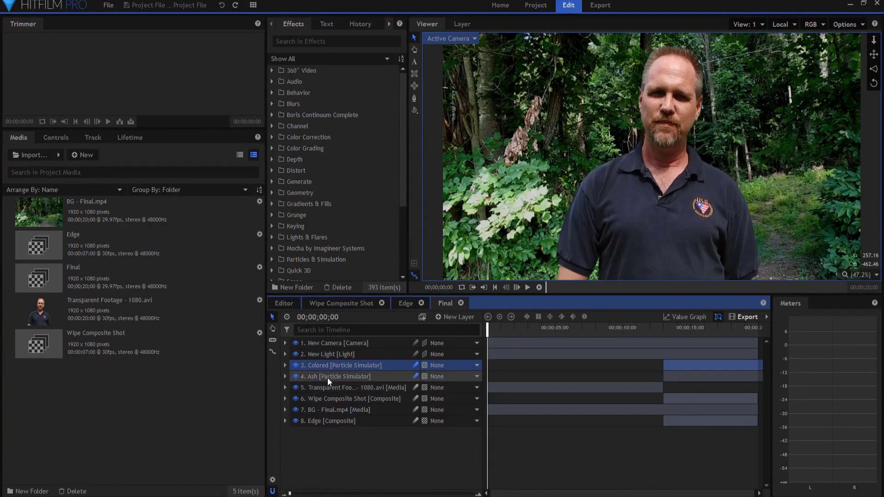
click(329, 378)
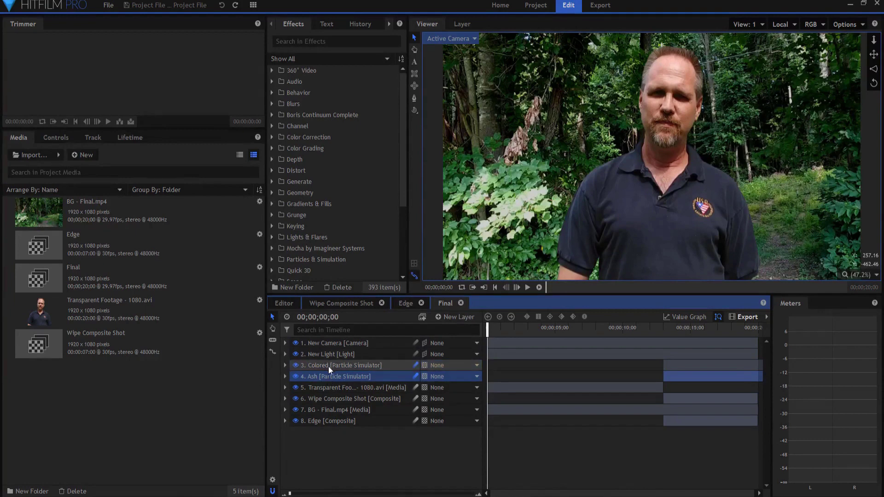
click(328, 366)
click(325, 375)
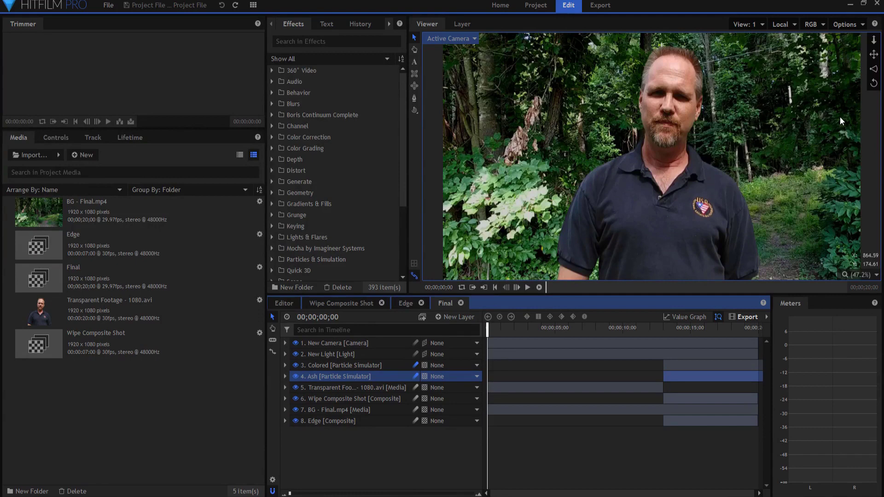
Remove the Colored particle layer and rename the Ash simulator 'Particles', leaving seven layers
click(342, 365)
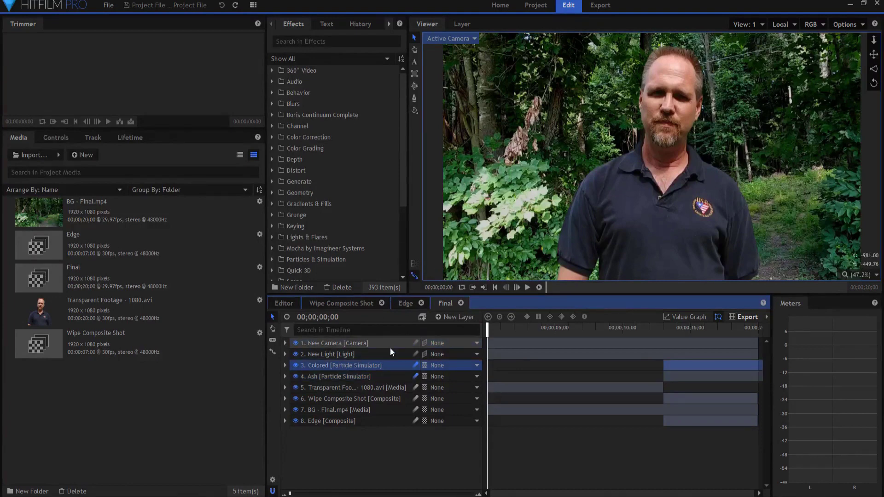
key(Delete)
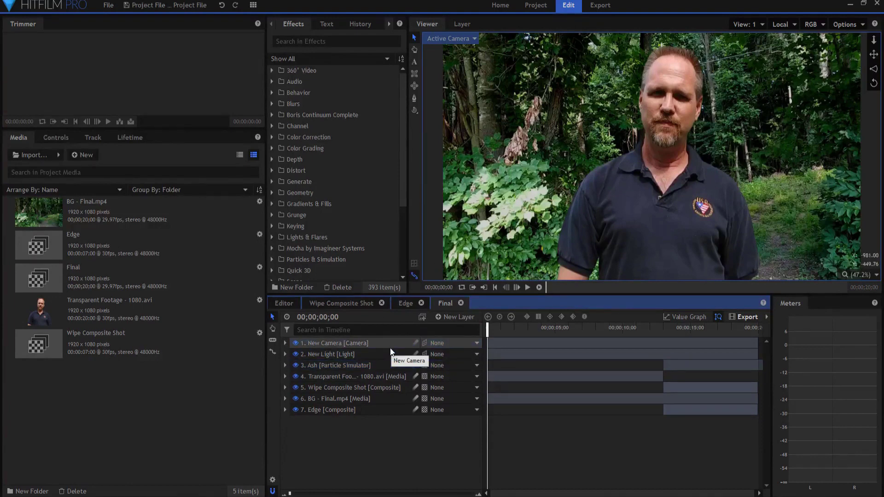
double_click(345, 365)
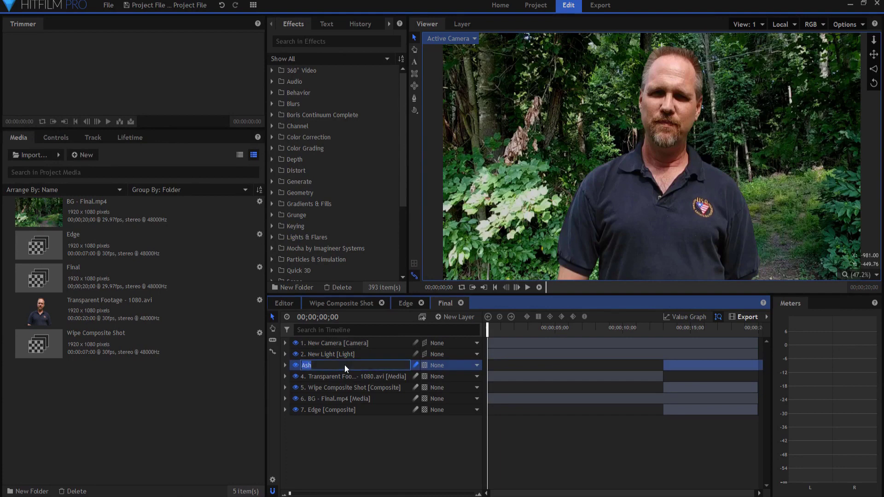
text(Particles)
key(Return)
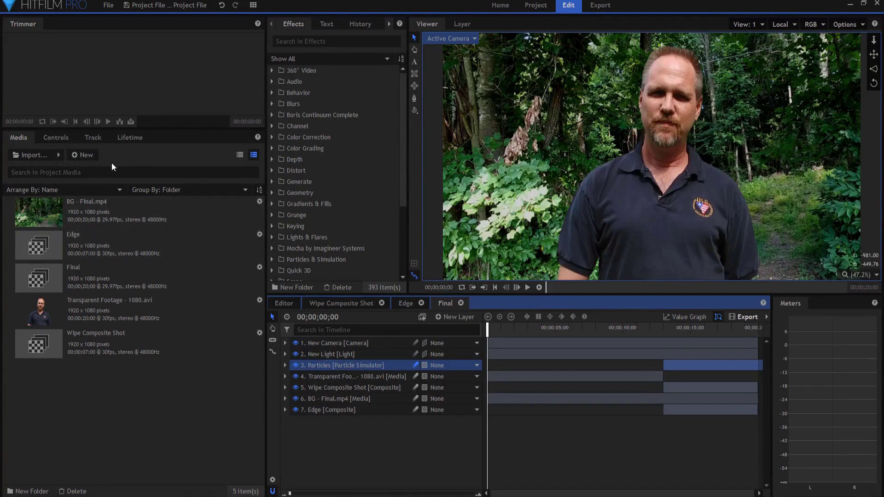
Show the Particles layer's Controls and move the playhead to 00;00;13;00, previewing briefly
click(67, 139)
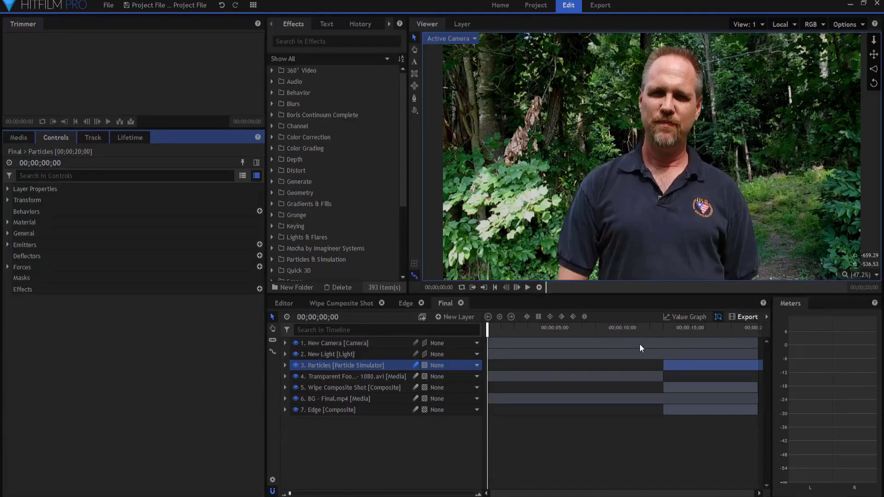
click(488, 331)
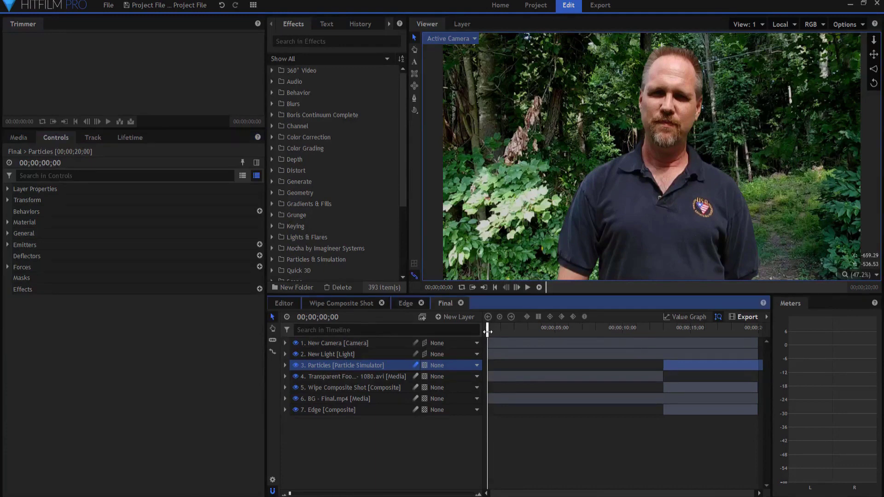
key(Down)
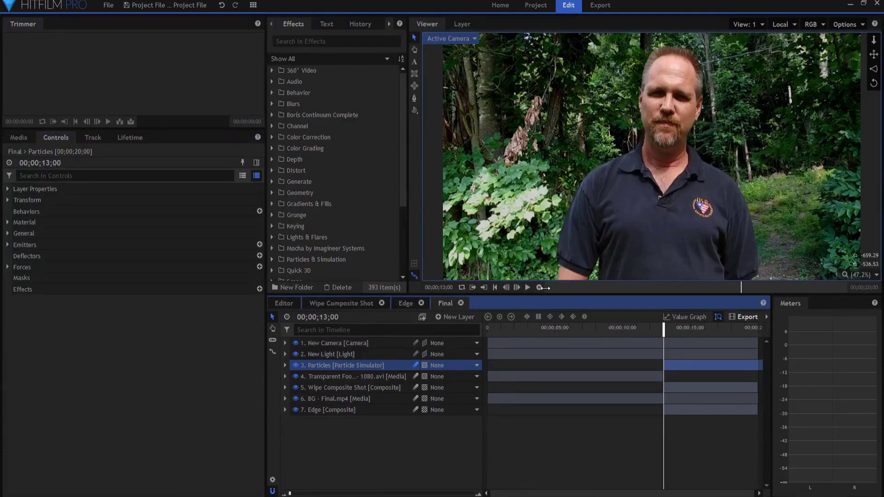
click(540, 290)
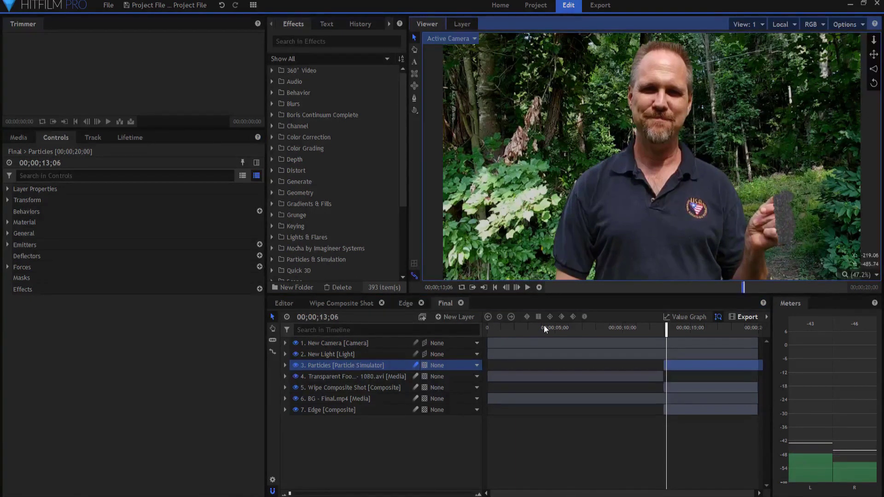
key(space)
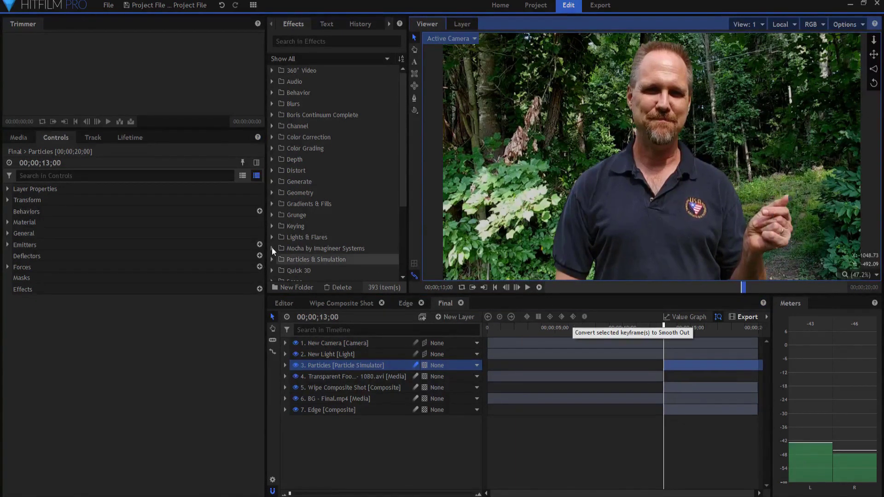
click(7, 245)
Tick Use Layer Color under Emitter > Shape and preview the layer-coloured particles
click(16, 255)
click(26, 267)
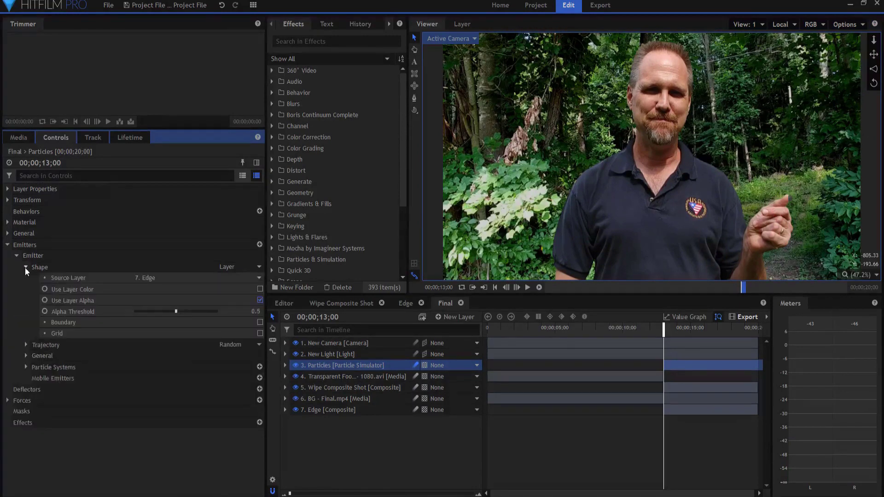
click(260, 289)
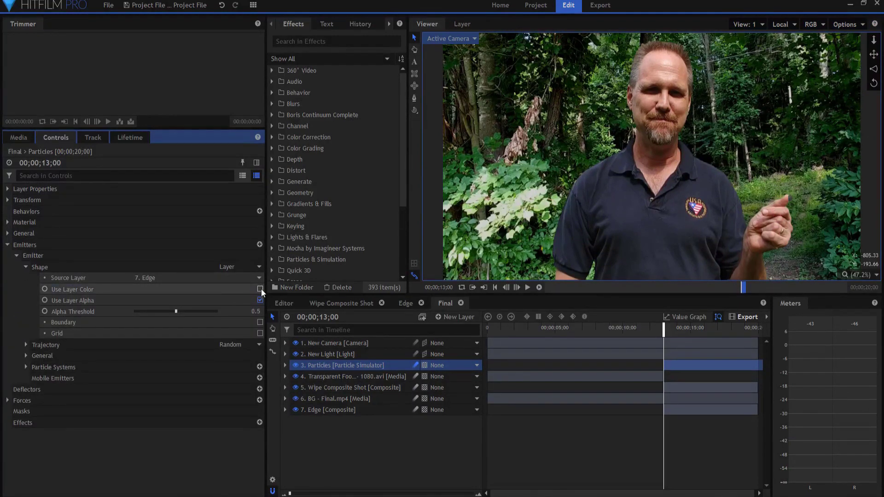
click(872, 244)
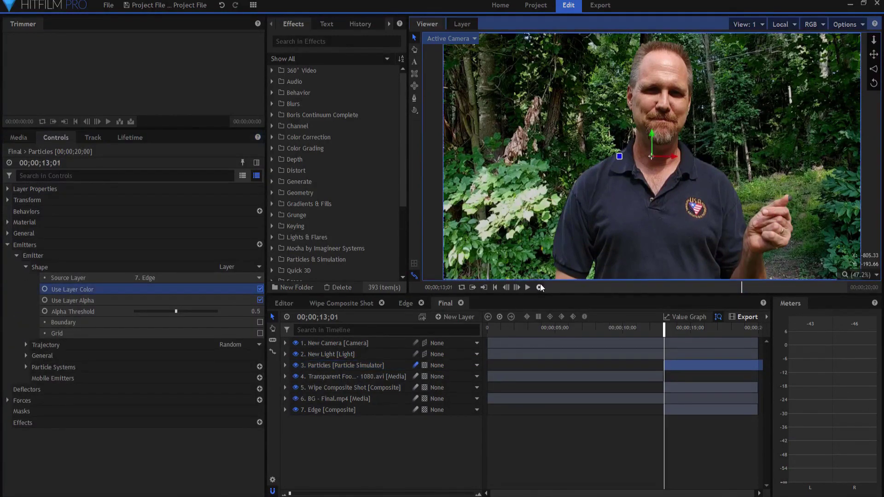
key(space)
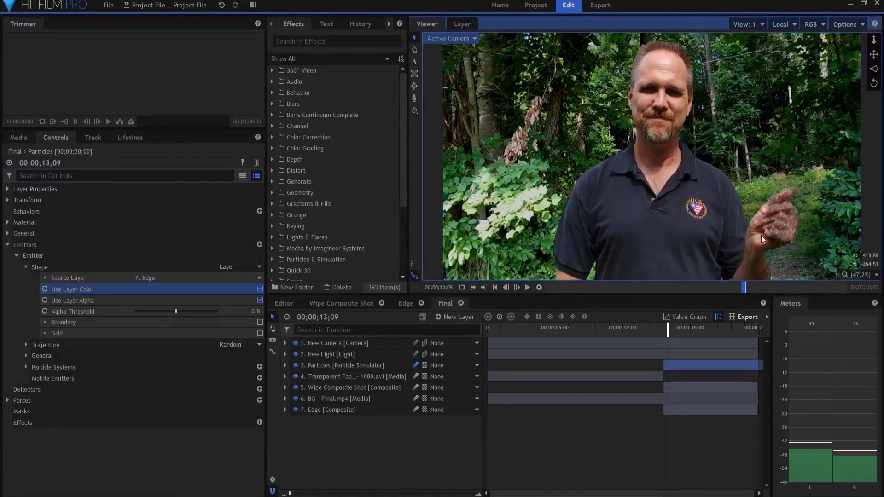
key(space)
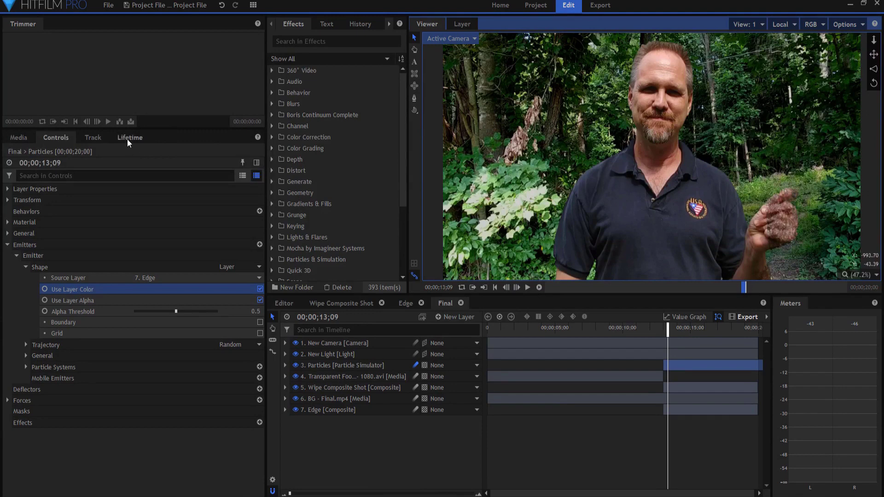
click(26, 367)
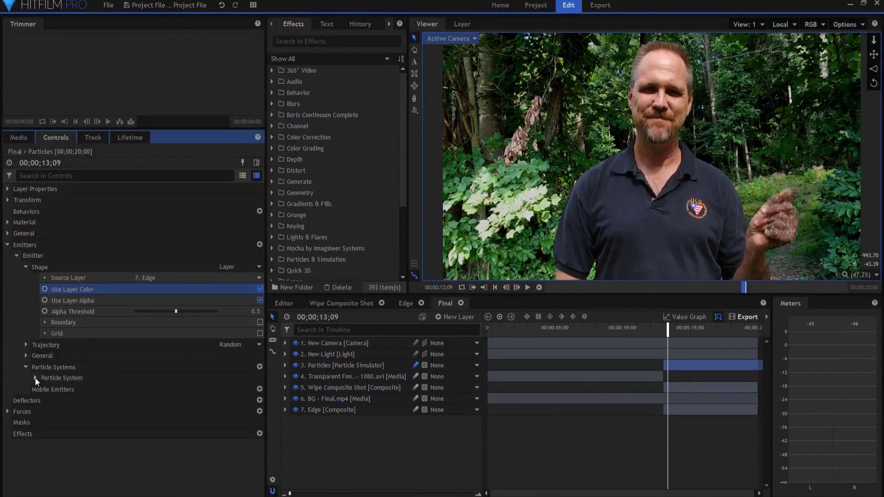
In the Particle System's Lifetime tab, set Color Type to Gradient and move its stop to 20% life
click(35, 378)
click(62, 391)
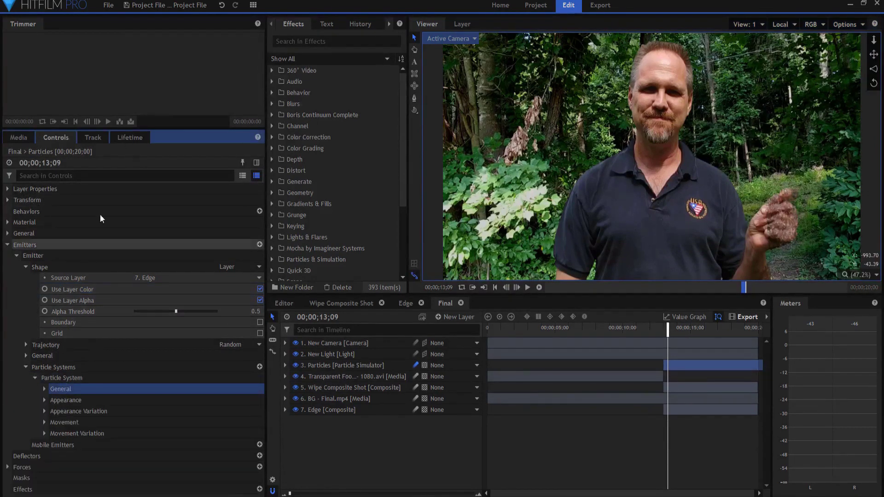
click(137, 138)
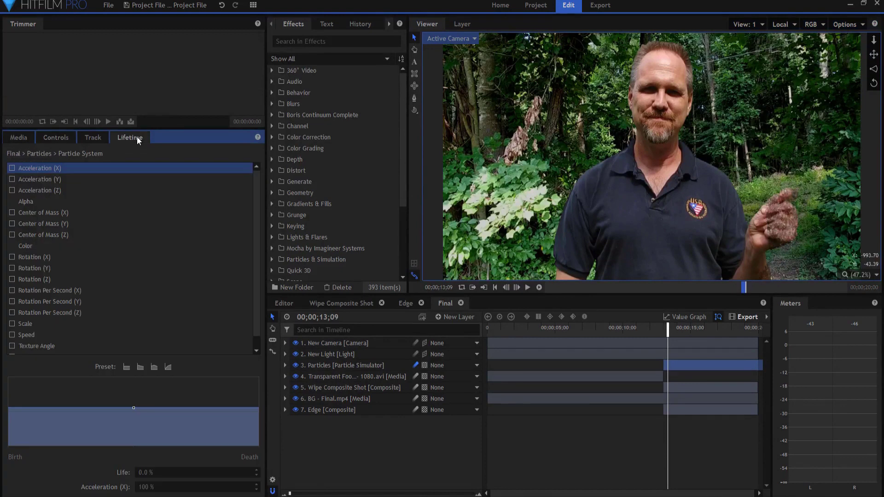
click(27, 244)
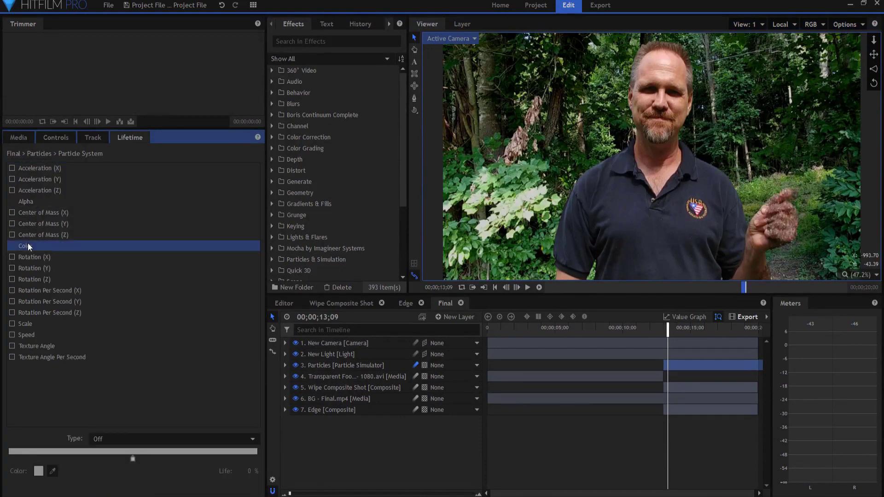
click(107, 438)
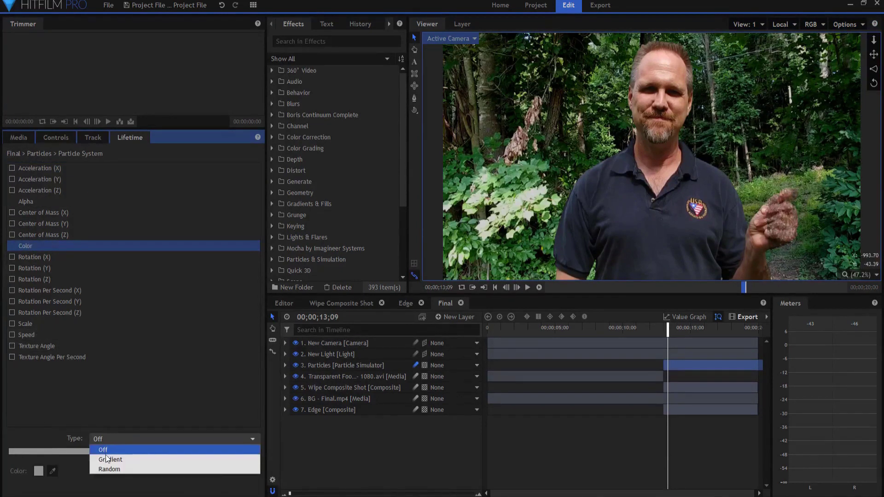
click(108, 459)
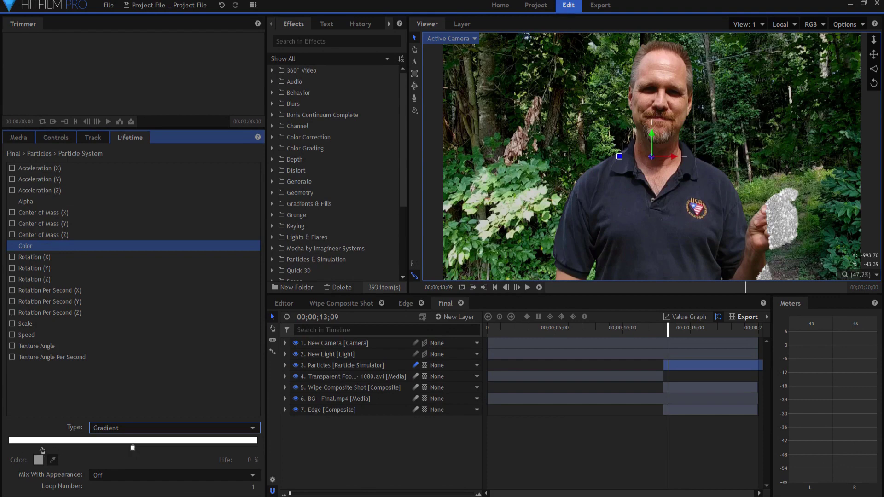
drag(133, 448, 79, 449)
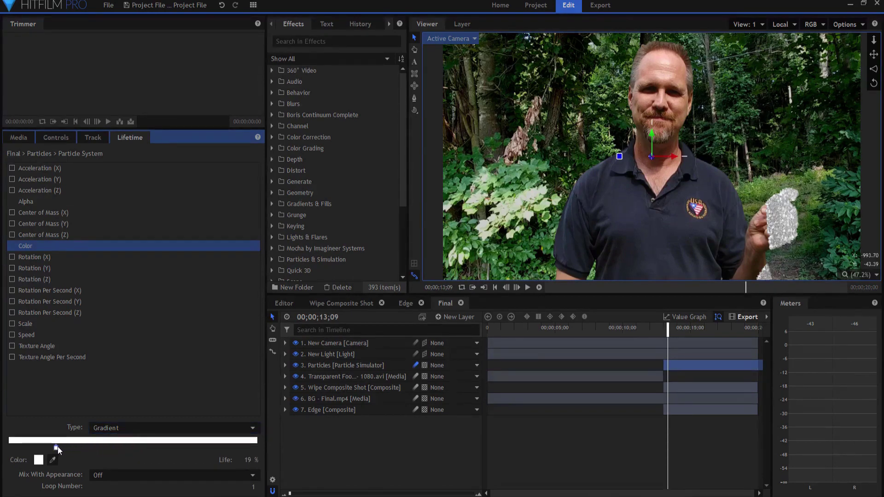
drag(58, 447, 59, 447)
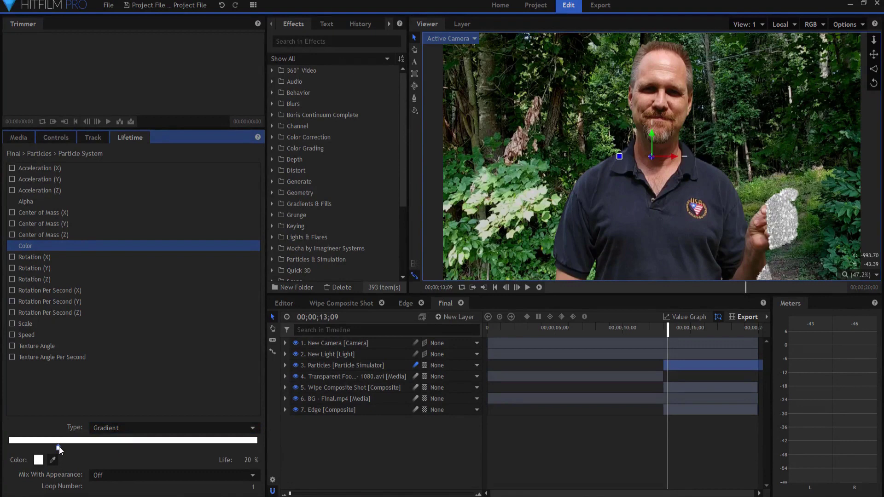
Make the 20% gradient stop colour grey
click(40, 462)
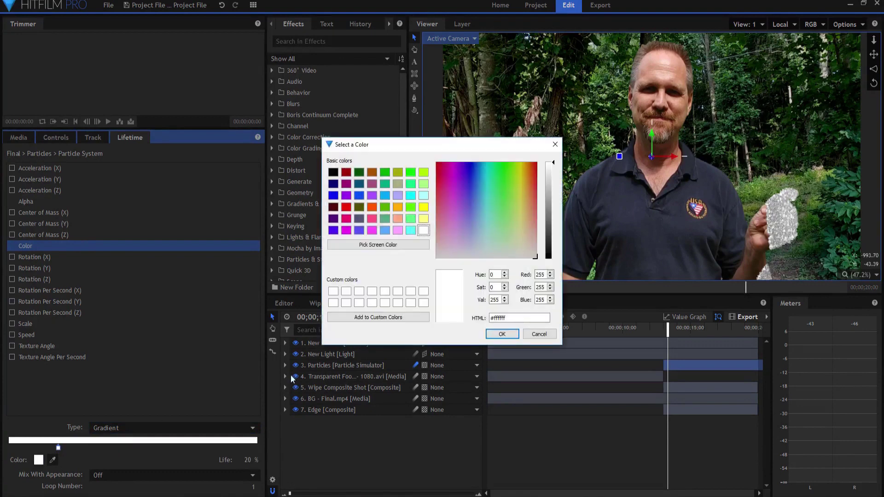
click(549, 218)
click(506, 333)
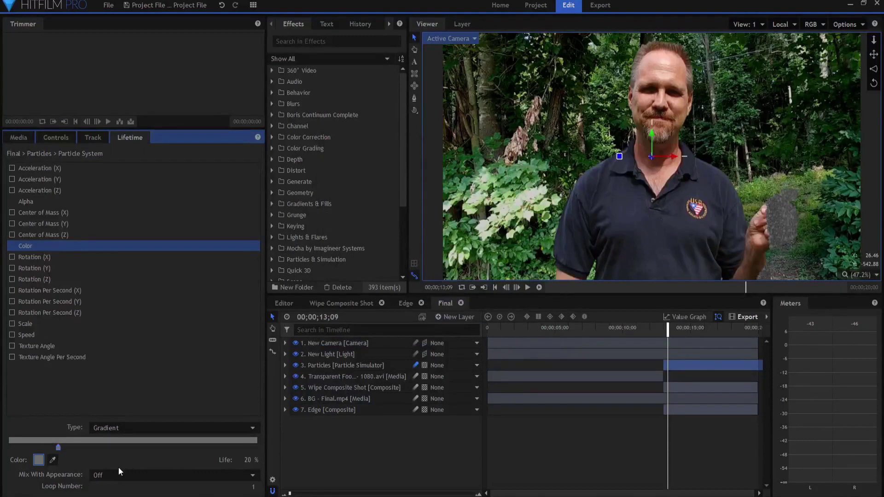
Set Mix With Appearance to First Keyframe and play to preview the ash fade
click(100, 478)
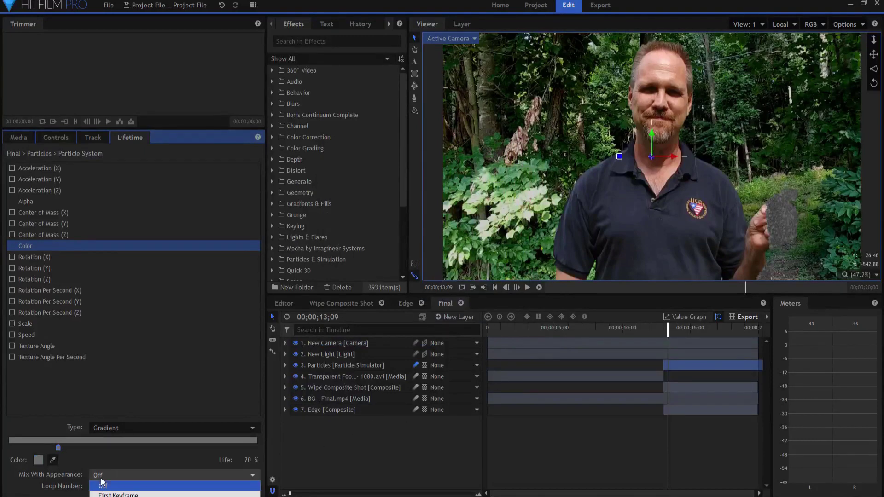
click(114, 495)
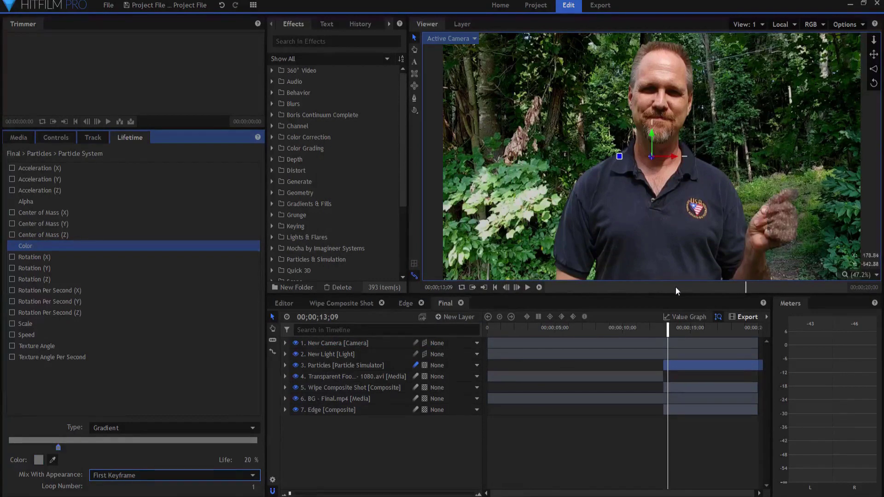
click(539, 288)
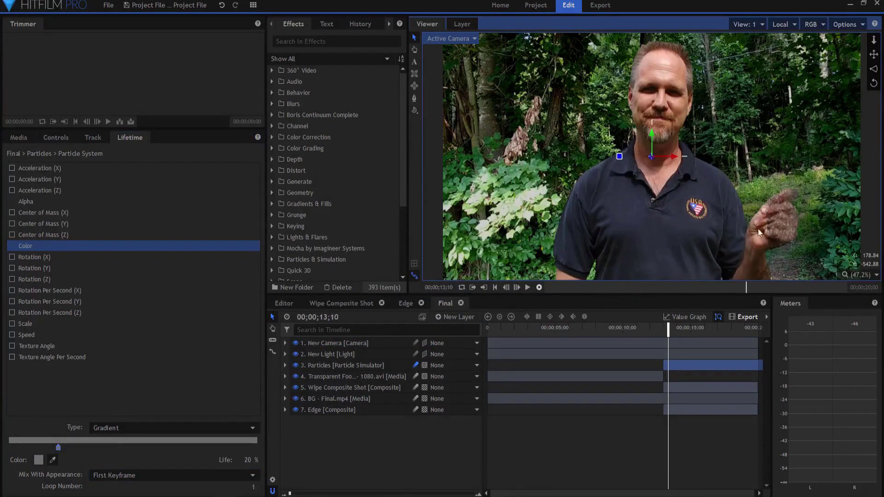